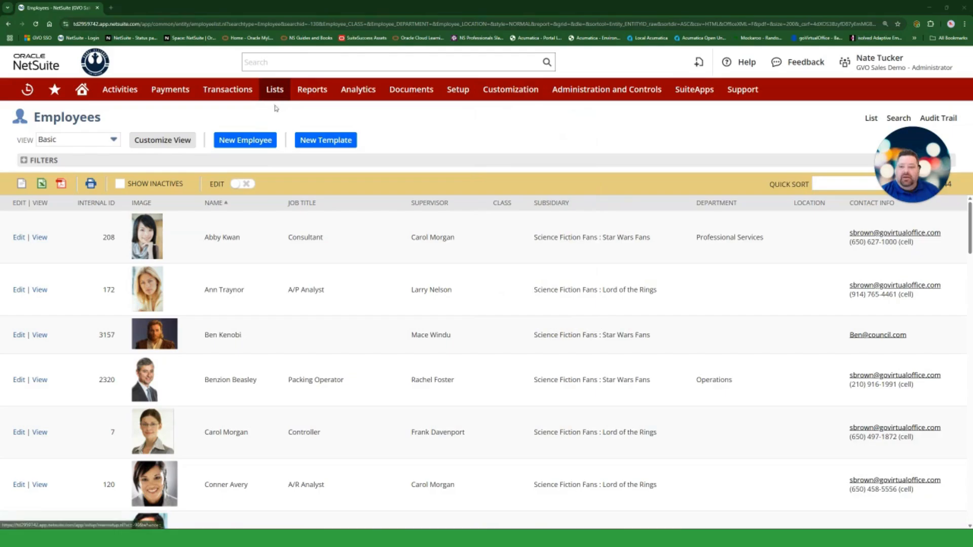
Start creating a new relationship group, keep it dynamic, and set its member type to Employee
mouse_move(274, 96)
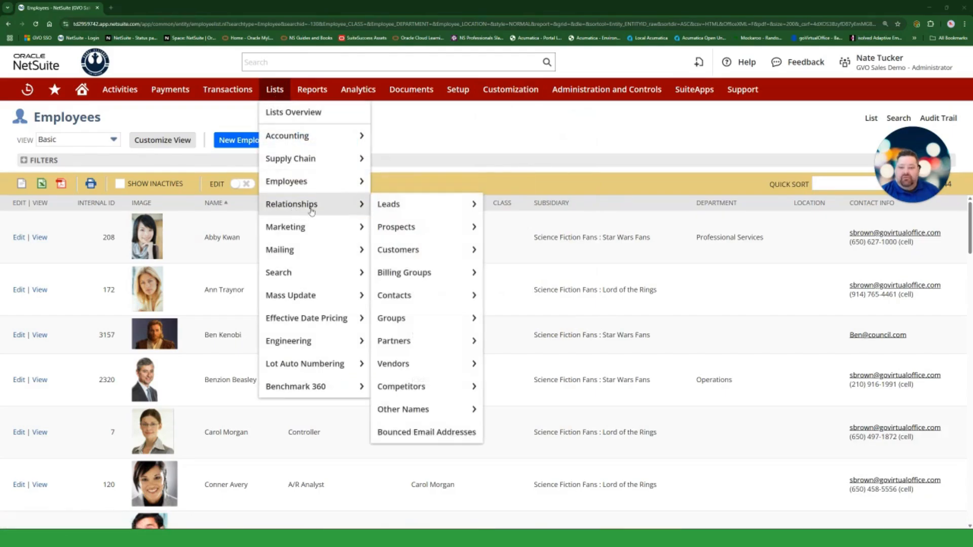
mouse_move(331, 203)
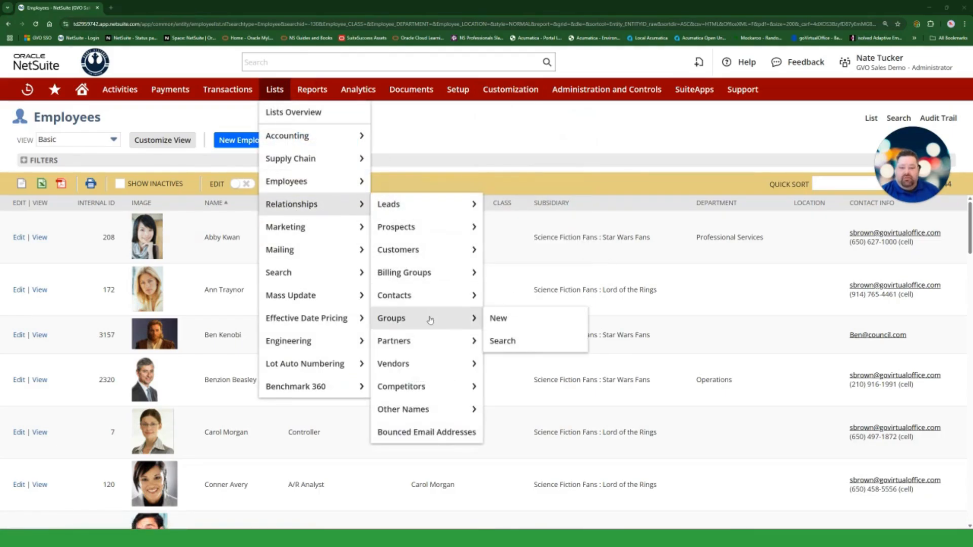
click(507, 323)
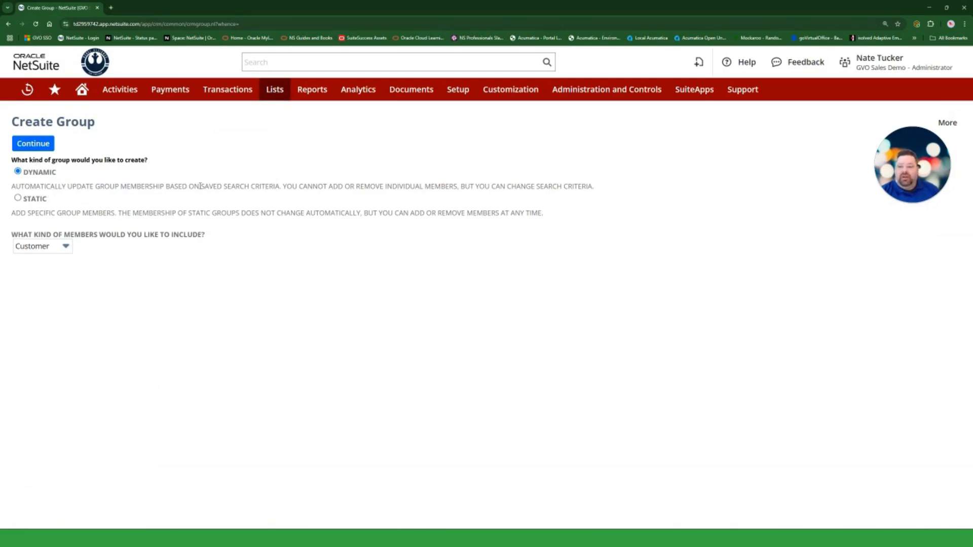
drag(200, 186, 256, 187)
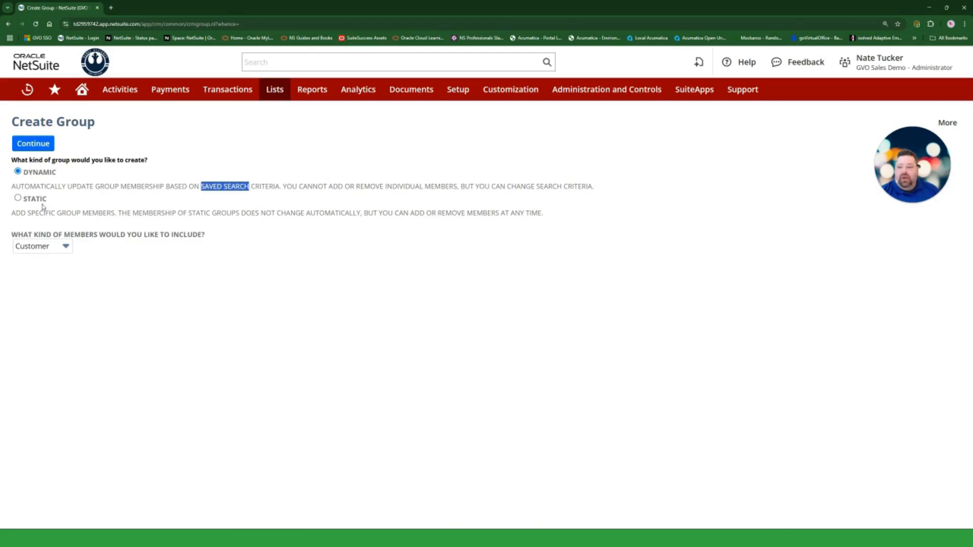
drag(393, 213, 500, 213)
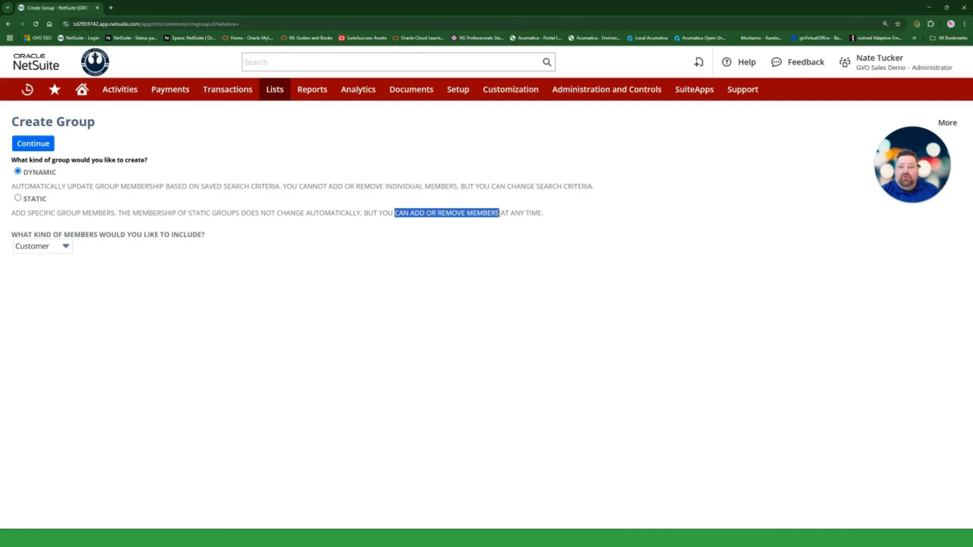
click(466, 255)
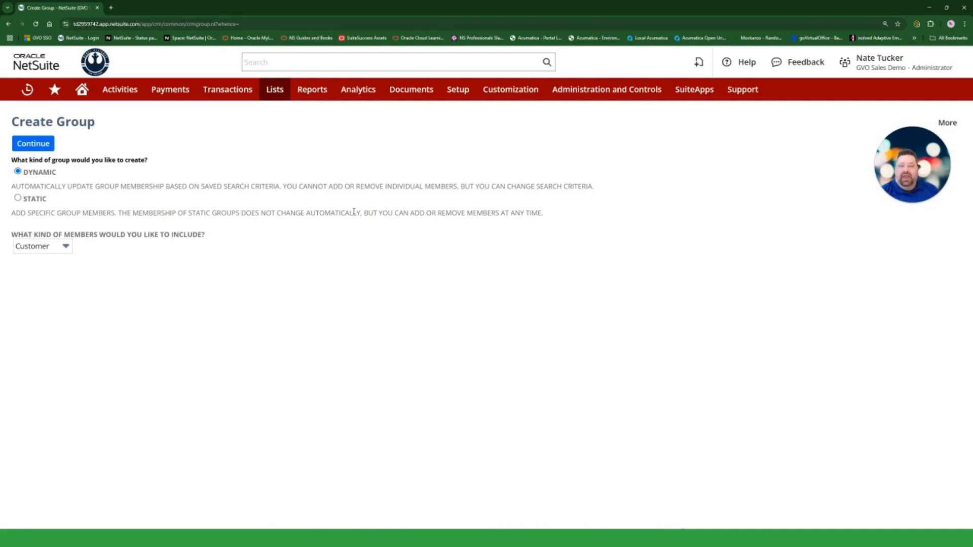
click(34, 247)
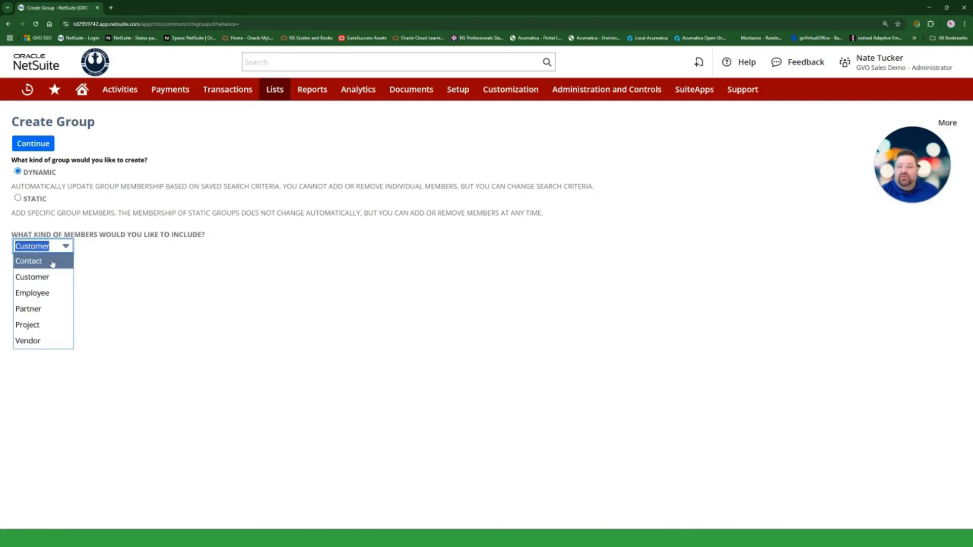
click(53, 293)
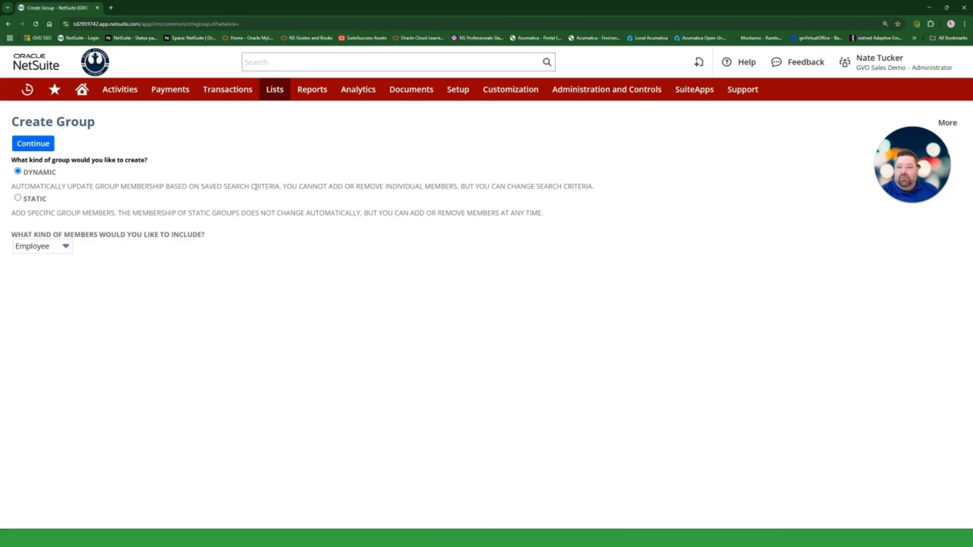
Open the Employees list in a separate browser tab and customize its view with the full set of search options
mouse_move(278, 97)
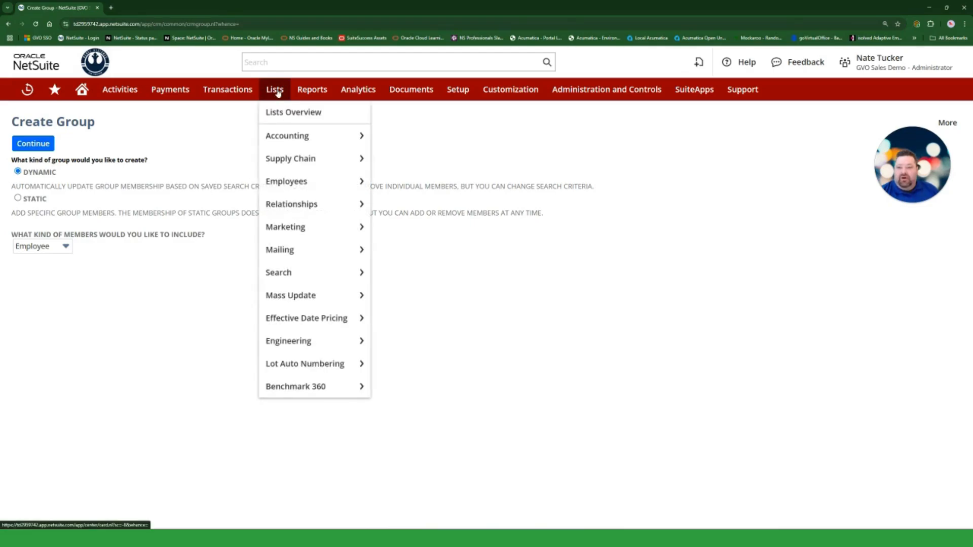
mouse_move(287, 181)
middle_click(396, 182)
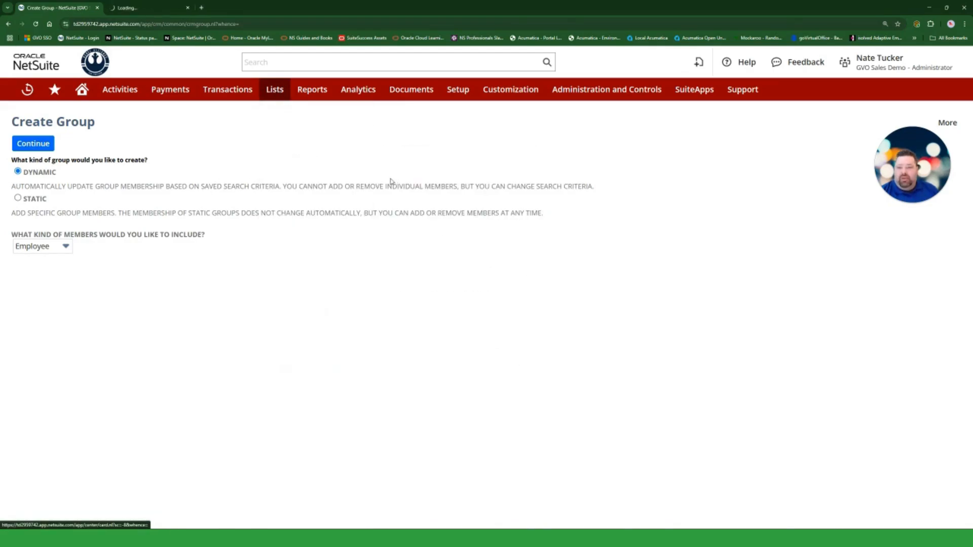
click(156, 8)
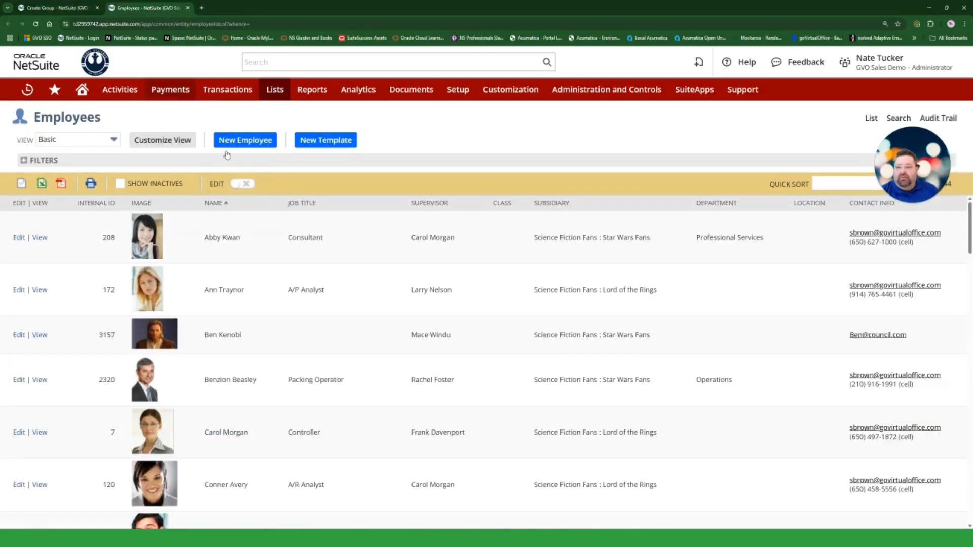
click(177, 140)
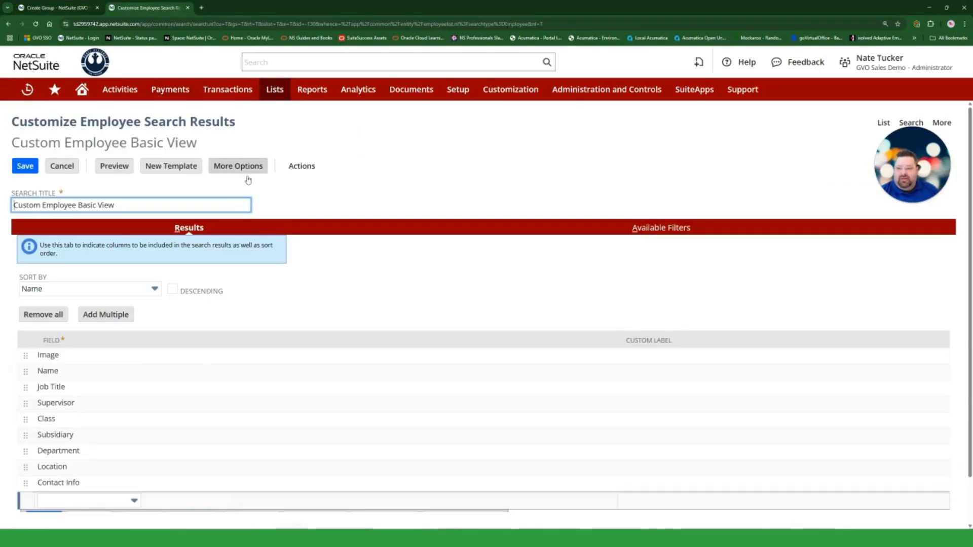
click(245, 171)
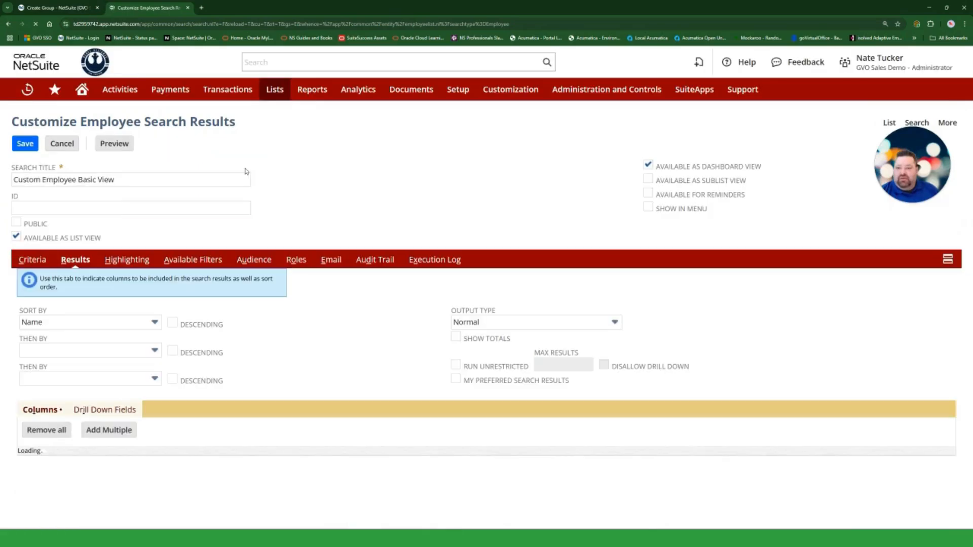
Make the search unavailable as a list view and dashboard view, and title it "ZADMIN-SWF-Group for Payroll"
click(17, 237)
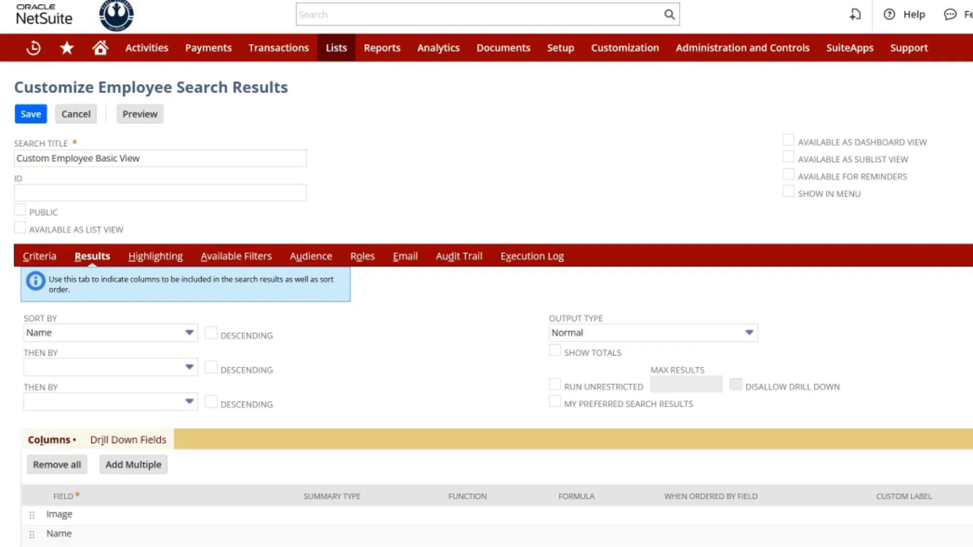
click(220, 158)
key(ctrl+a)
text(ZADMIN-SWF-Group for Payroll)
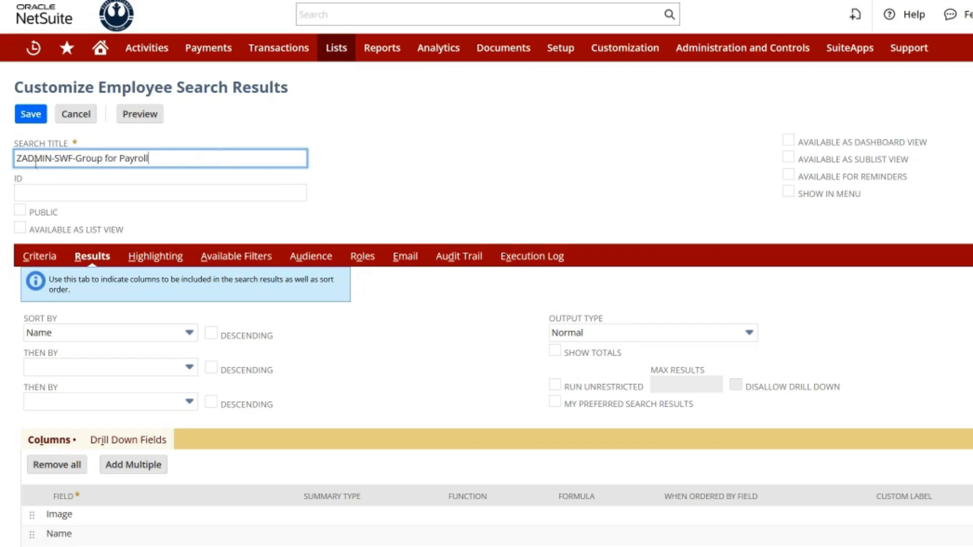
drag(53, 159, 18, 159)
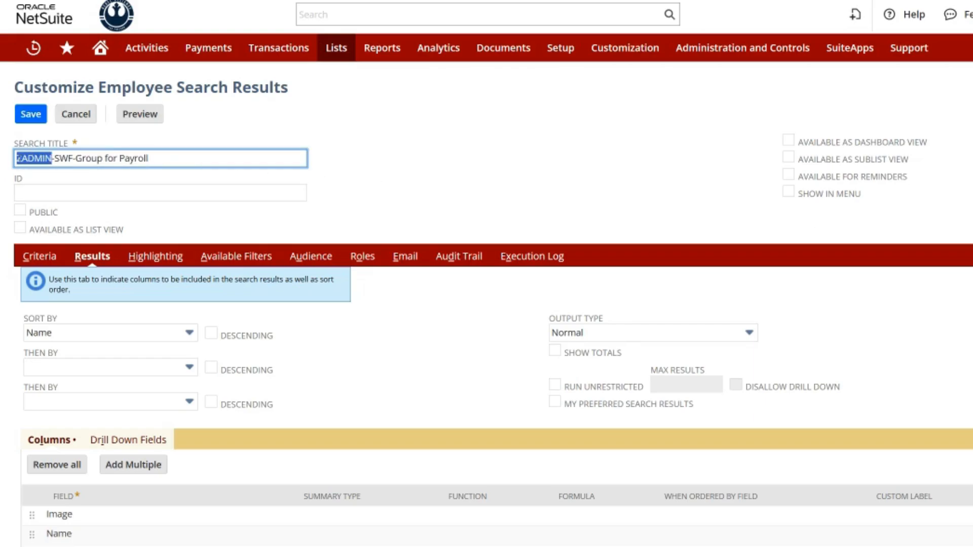
double_click(61, 159)
Set the search ID to _gvo_grouppayroll
click(84, 194)
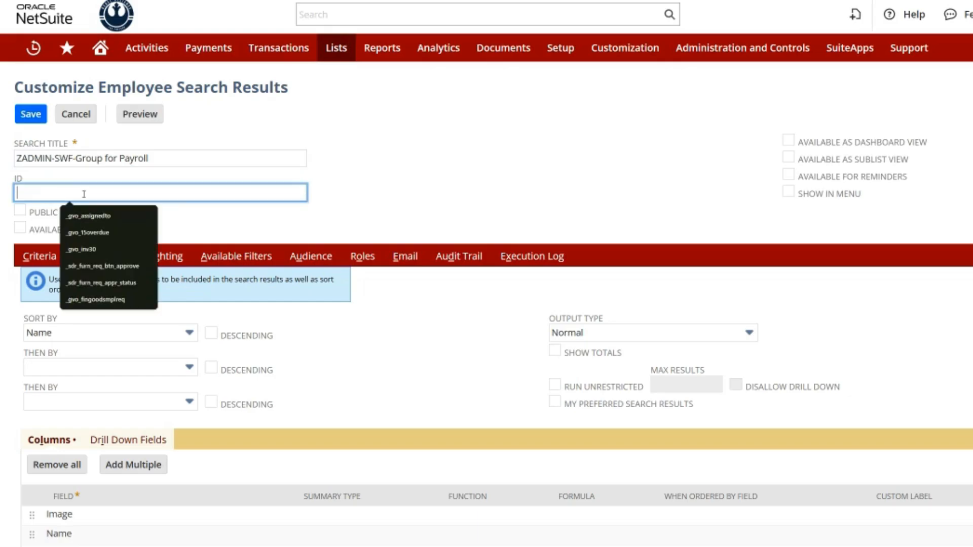
text(_gvo)
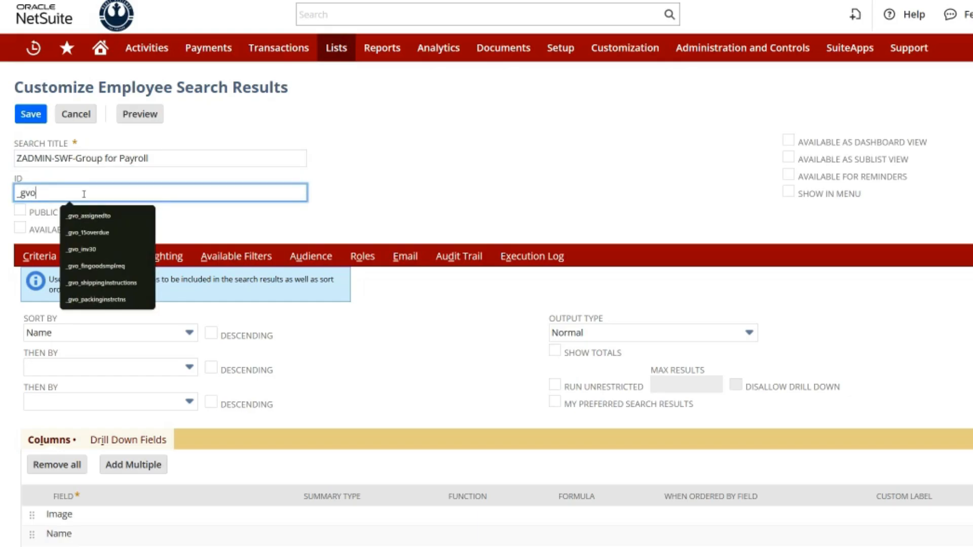
text(_grouppayroll)
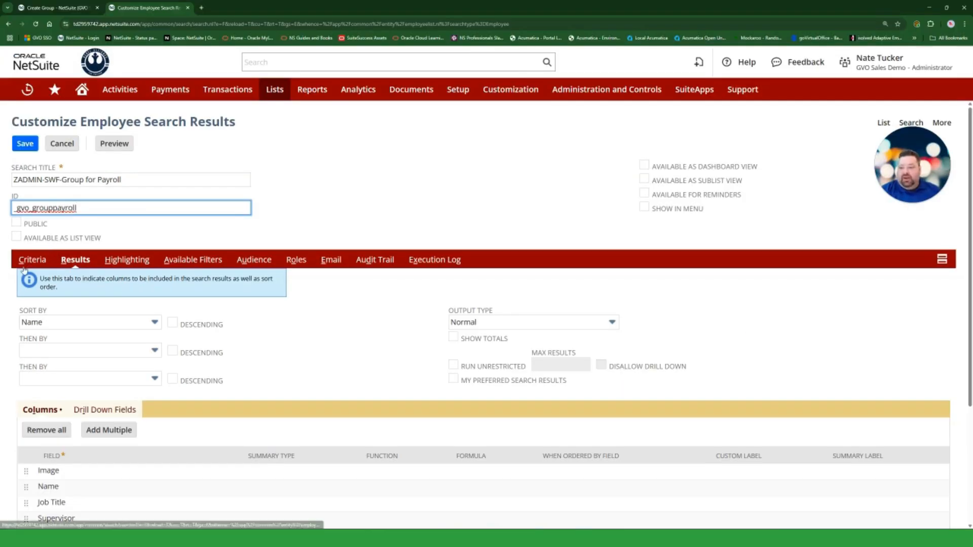
Begin a Role filter in the search criteria and open the chooser for selecting multiple roles
click(31, 256)
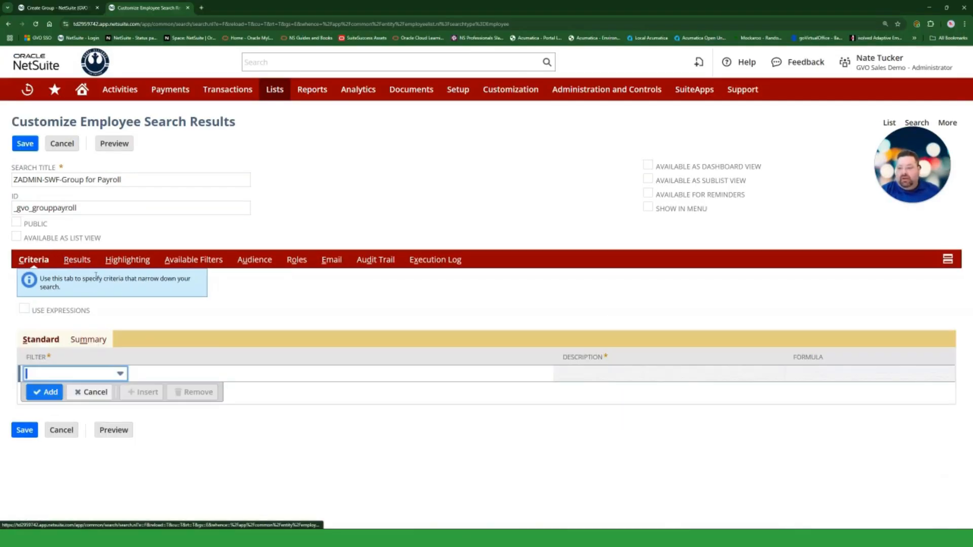
click(88, 374)
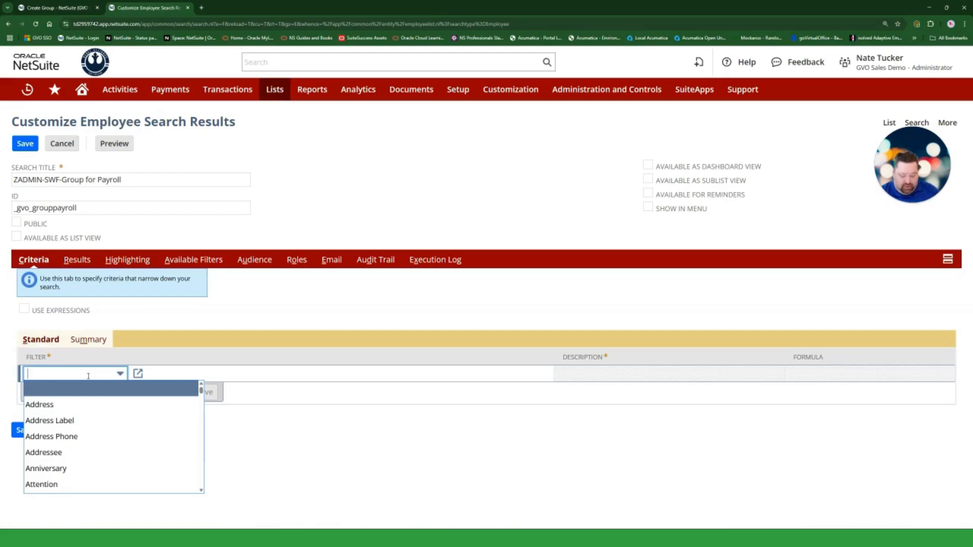
text(Role)
key(Tab)
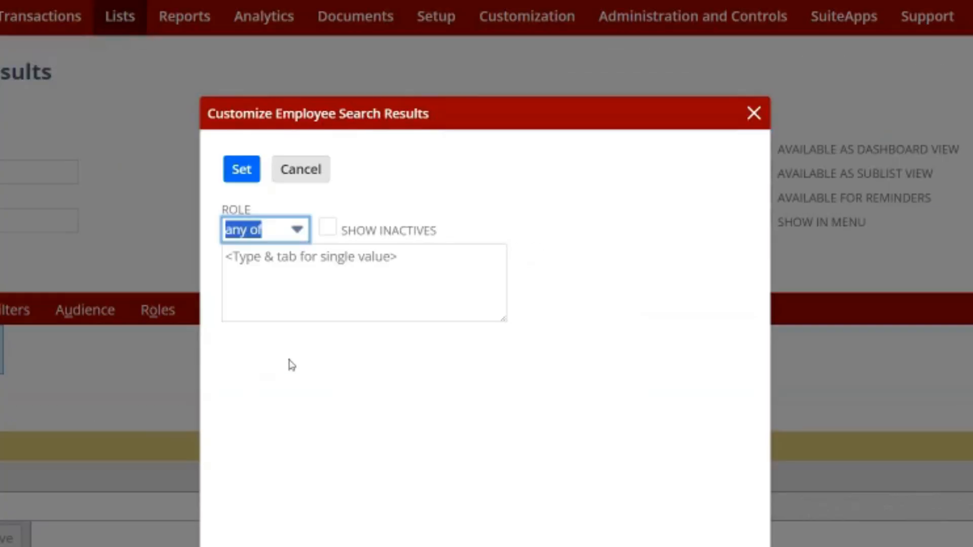
click(365, 273)
click(525, 258)
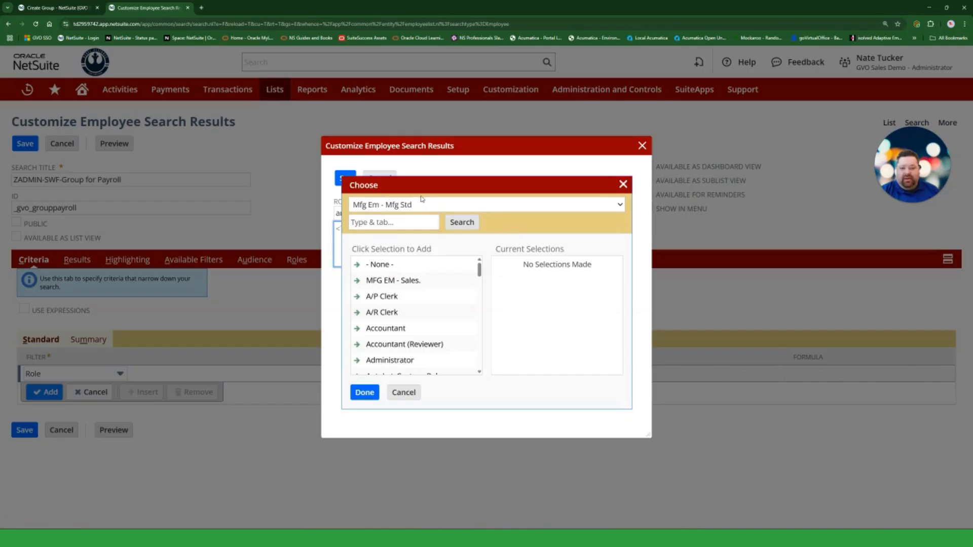
Set the Role filter to any of SS MFG STD - Chief Executive Officer and SS MFG STD - Controller - SWF
click(422, 202)
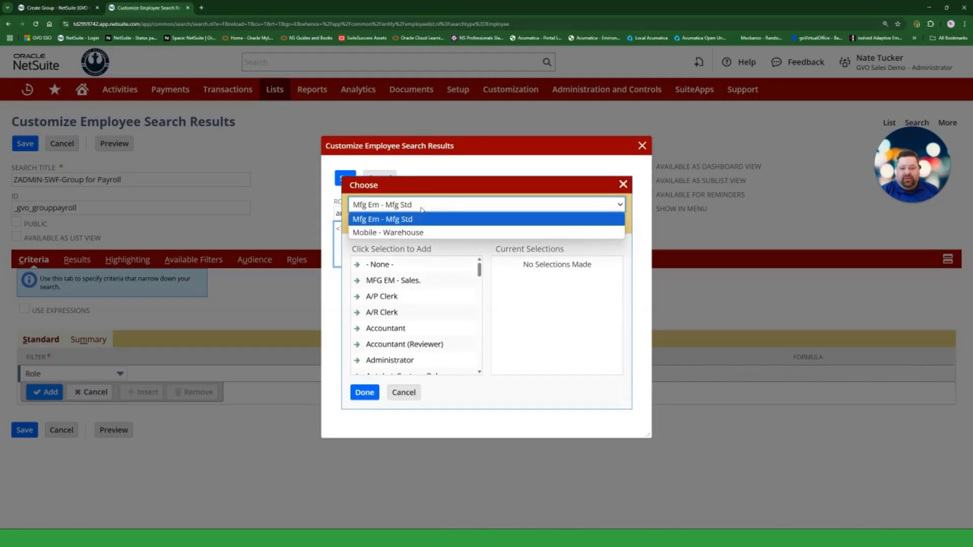
click(375, 174)
drag(471, 230, 474, 304)
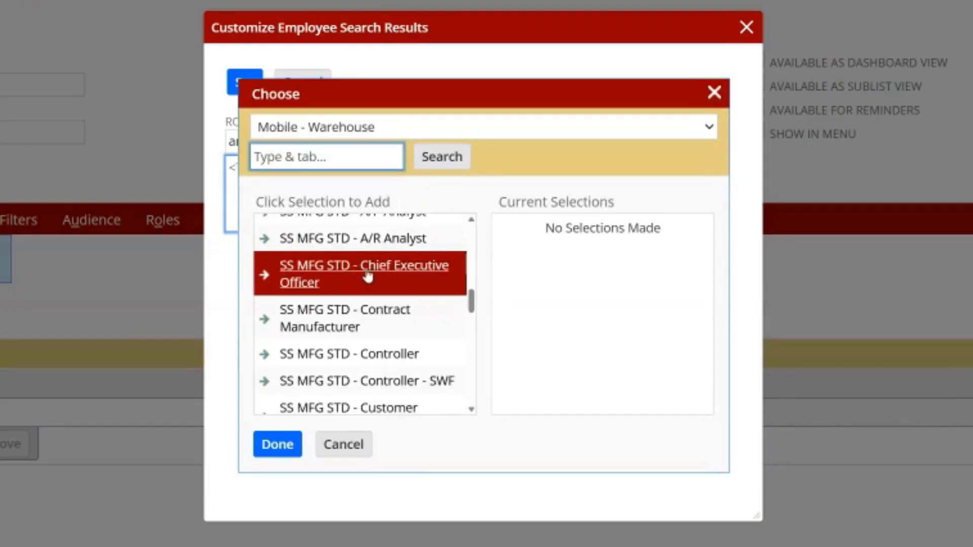
click(386, 276)
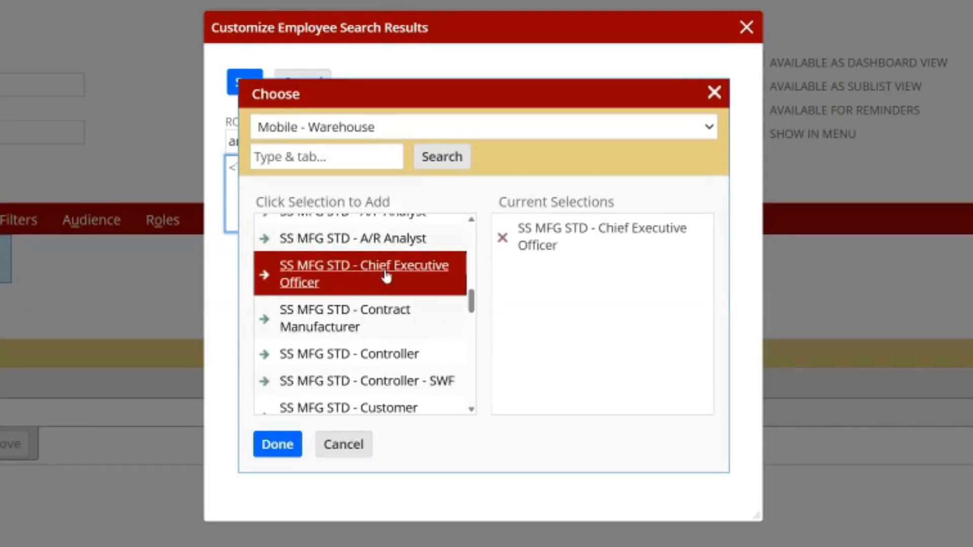
click(386, 383)
click(277, 444)
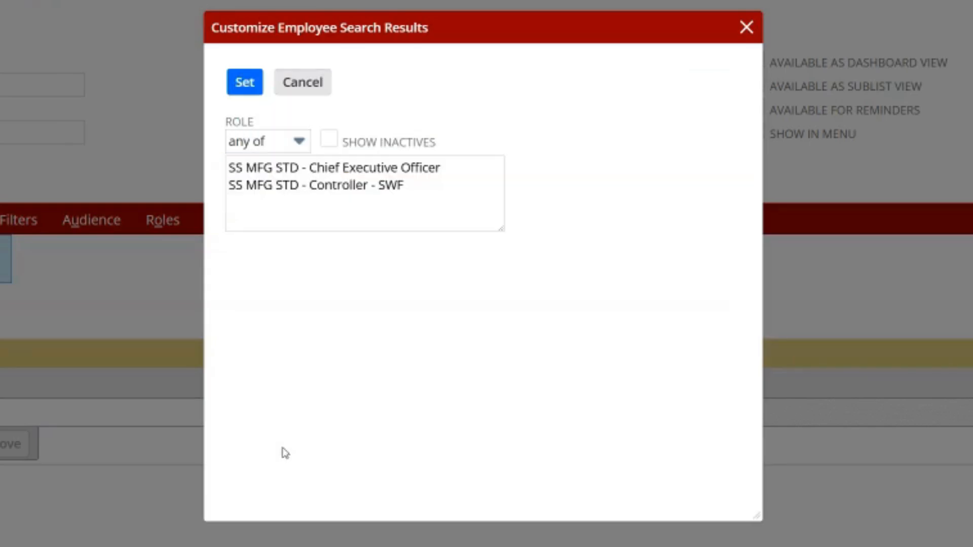
click(245, 82)
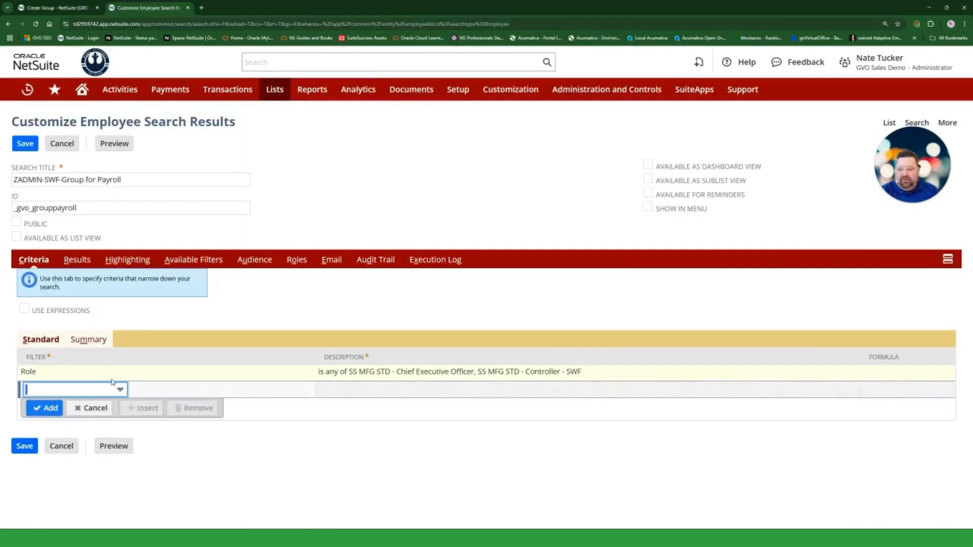
Add a Subsidiary criterion set to Science Fiction Fans : Star Wars Fans
click(103, 389)
text(su)
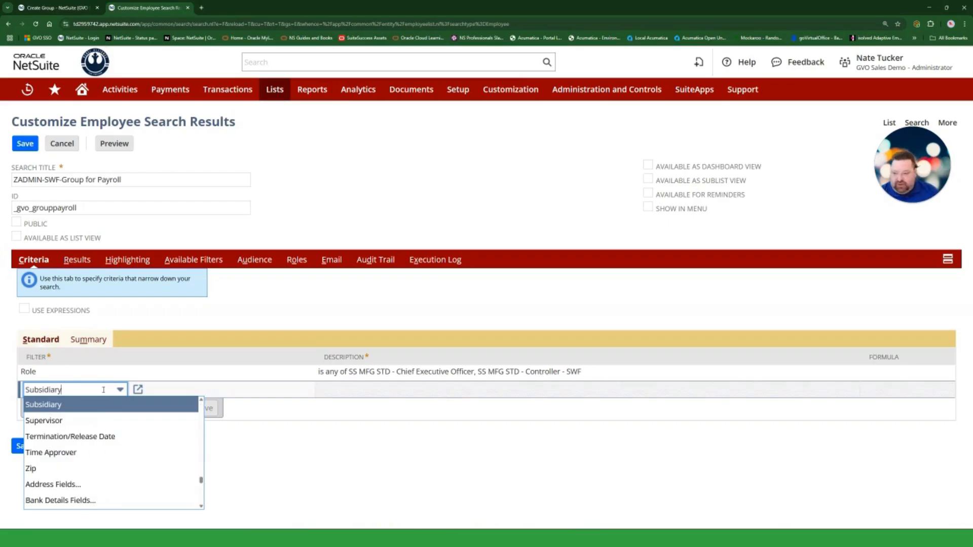
click(102, 405)
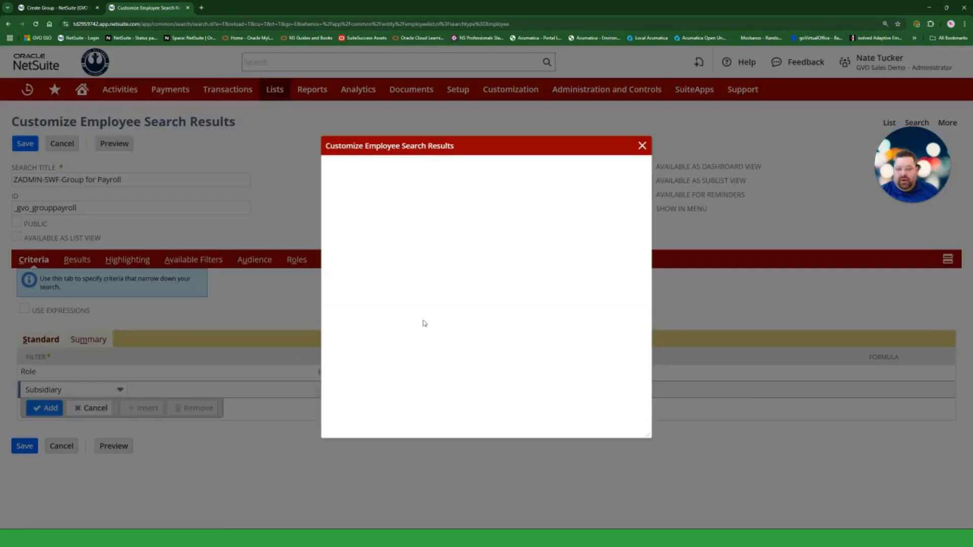
scroll(377, 309, down, 2)
click(378, 287)
click(247, 108)
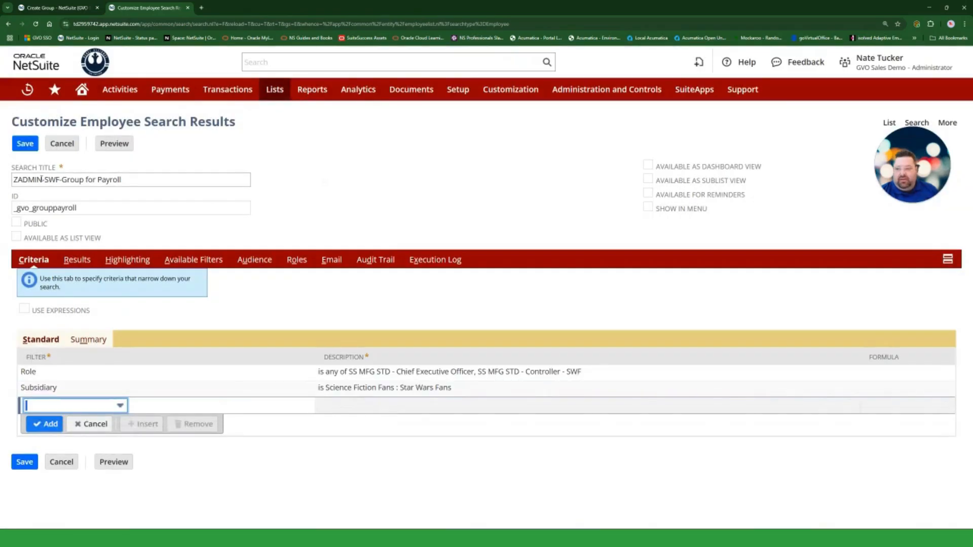
Add Role as a column in the search results after Contact Info
click(82, 261)
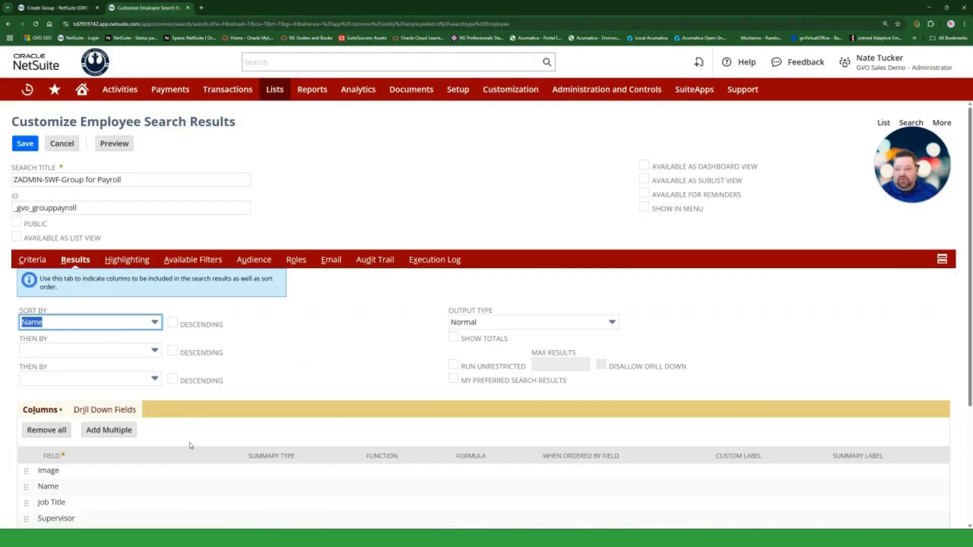
scroll(120, 393, down, 2)
click(90, 501)
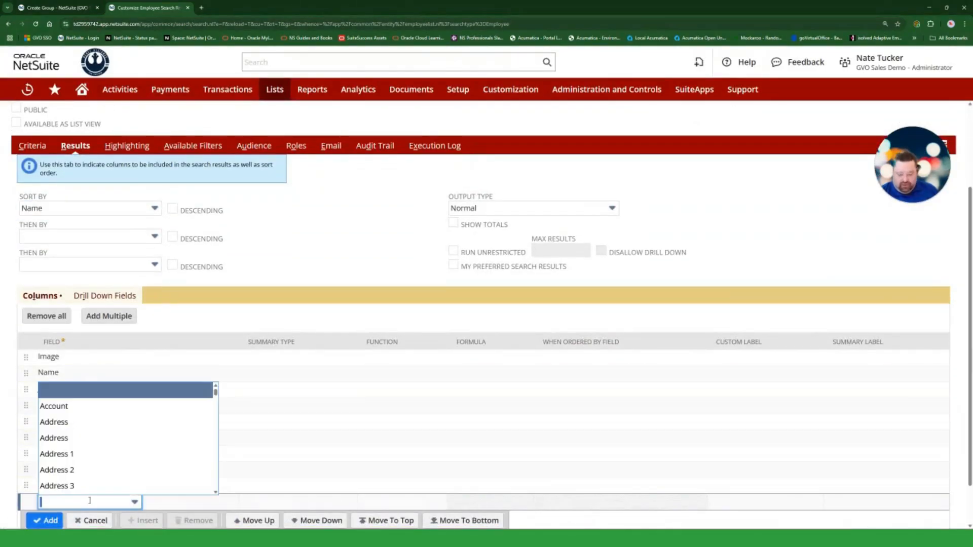
text(Role)
key(Tab)
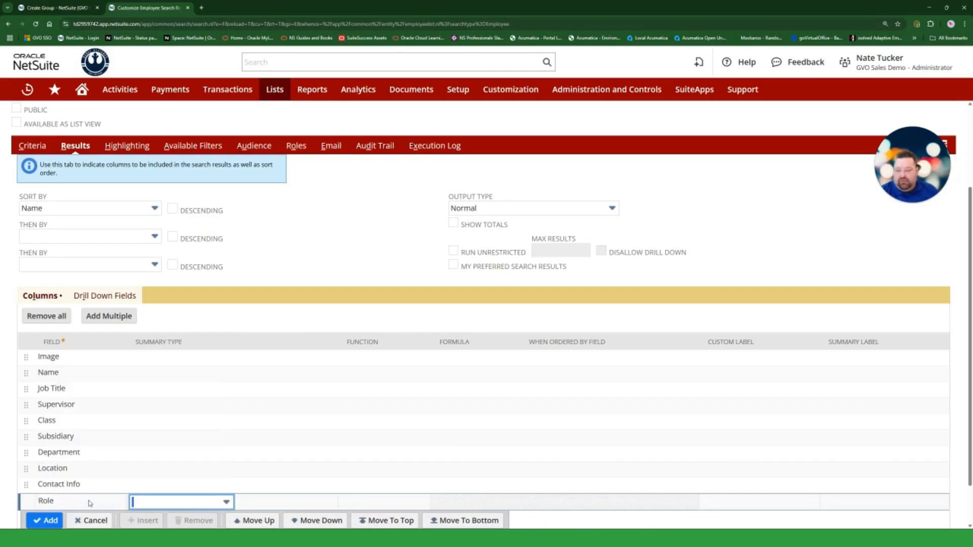
click(44, 521)
scroll(307, 248, up, 3)
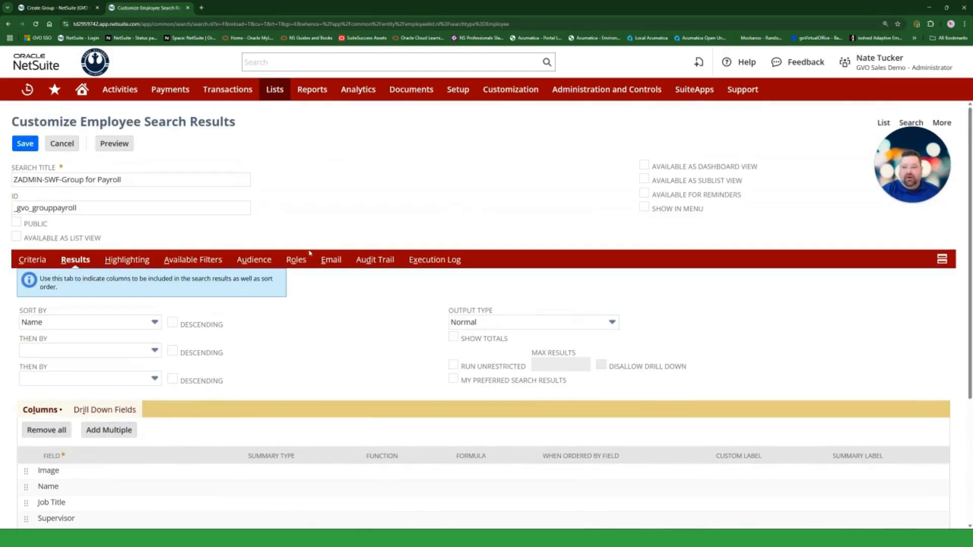
Save the customized employee search and copy its name, ZADMIN-SWF-Group for Payroll
click(25, 143)
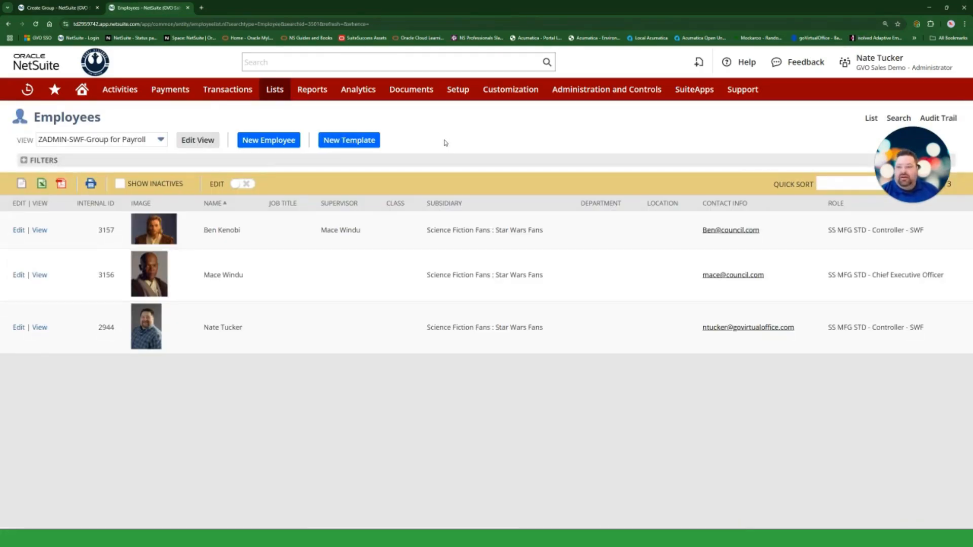
click(73, 139)
key(ctrl+c)
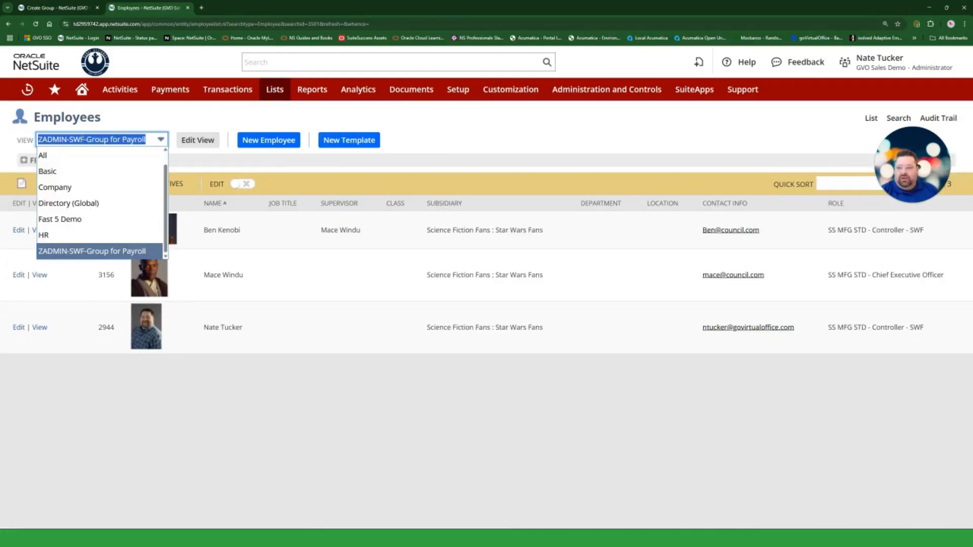
click(434, 137)
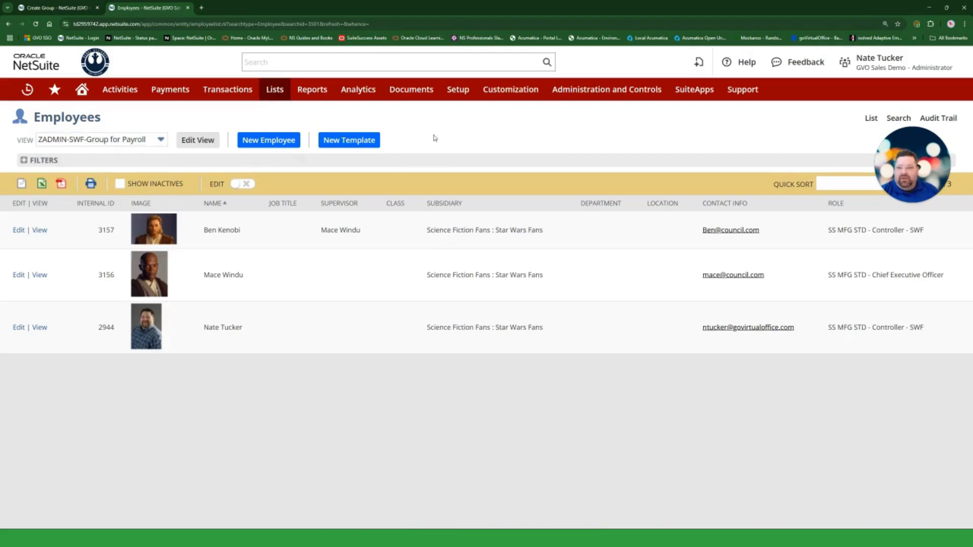
Return to the group creation page and continue with a dynamic group of employees
click(42, 8)
mouse_move(81, 92)
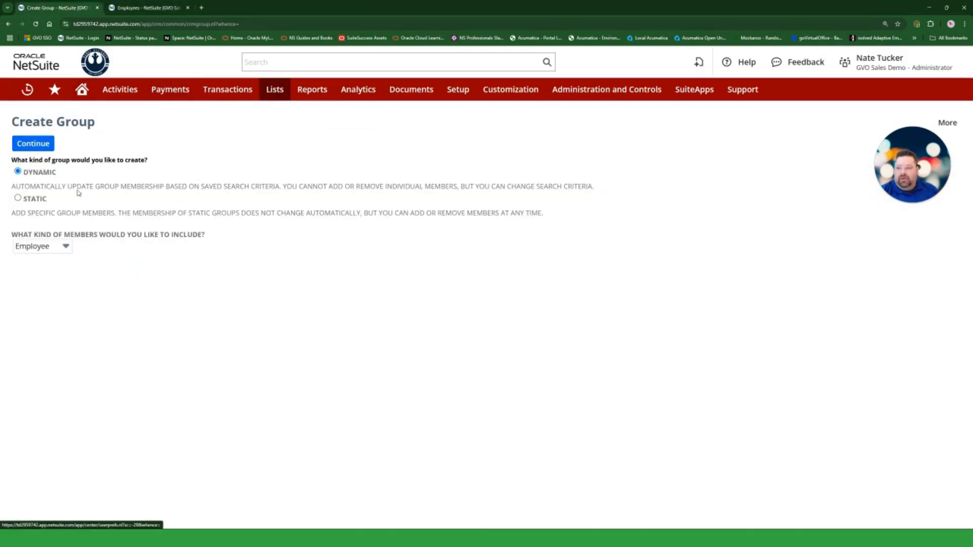
click(33, 144)
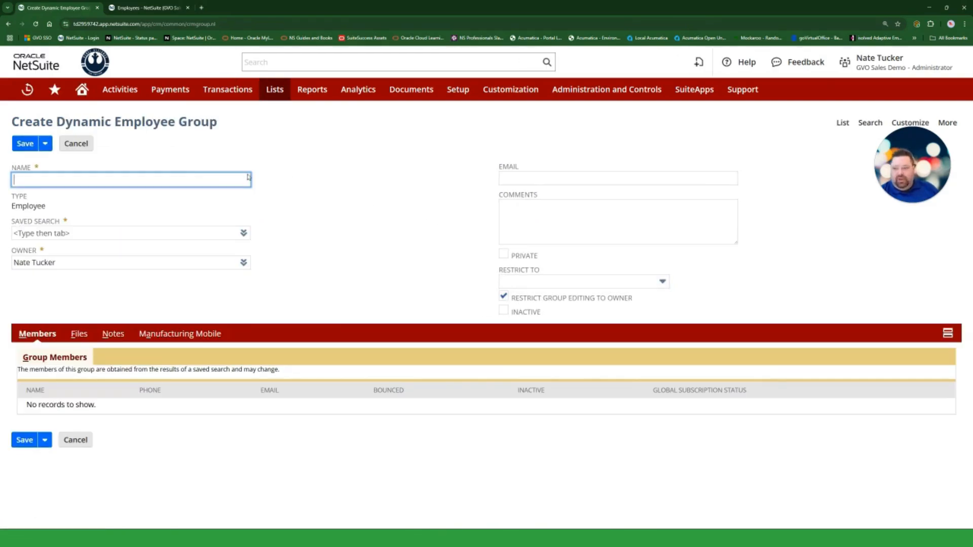
Name the group FAST 5 - Payroll - Controller and CEO
click(196, 179)
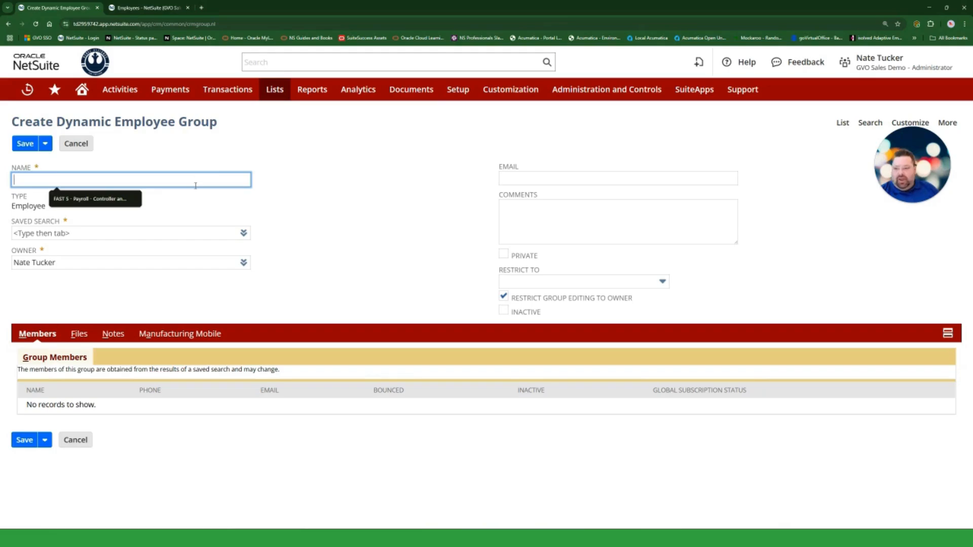
key(ctrl+v)
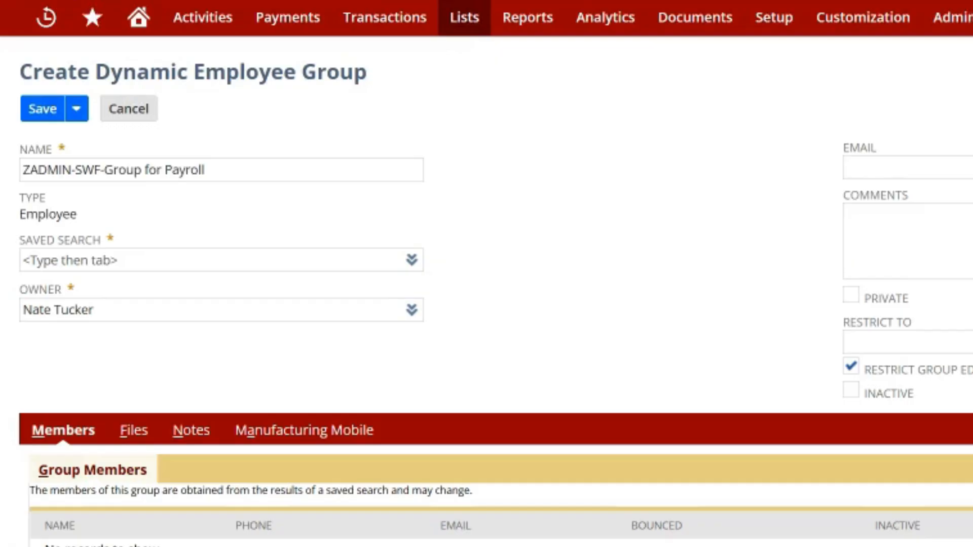
click(198, 169)
triple_click(245, 172)
text(FAST 5 - Payroll - Controller and CEO)
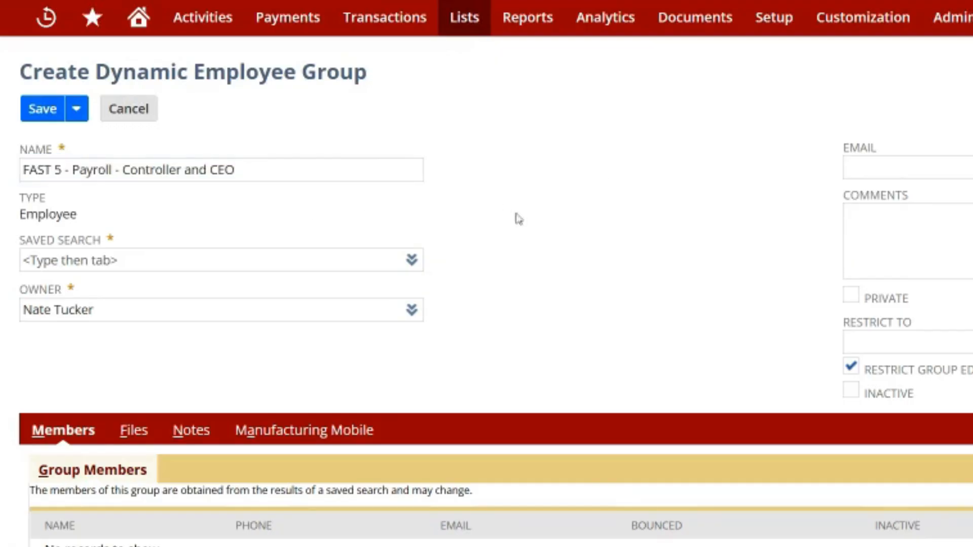
Set the group's saved search to ZADMIN-SWF-Group for Payroll (Private)
click(250, 261)
click(250, 261)
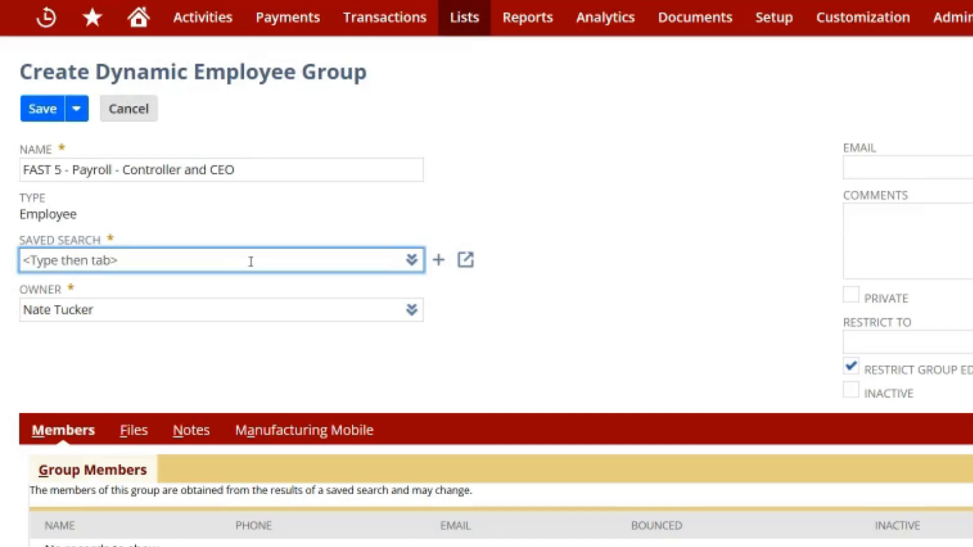
key(super+v)
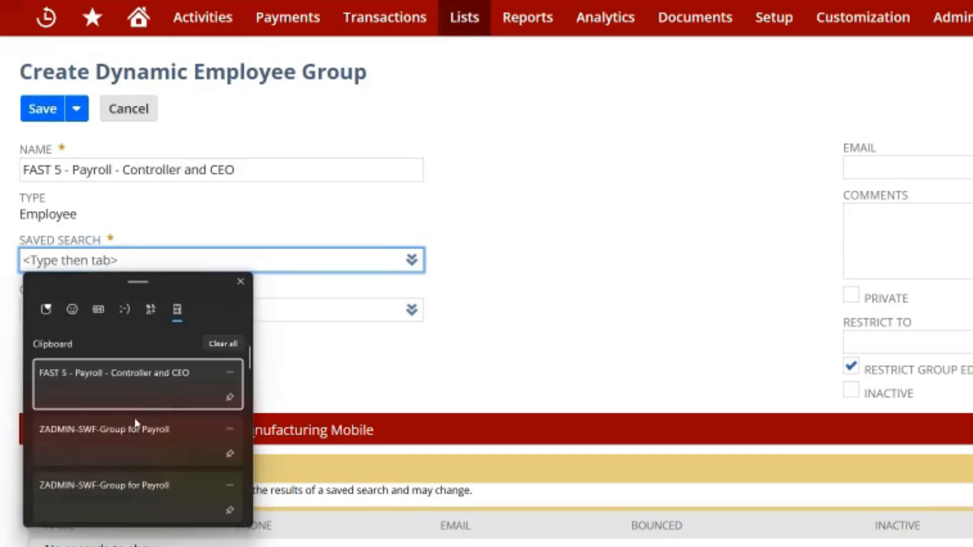
click(128, 434)
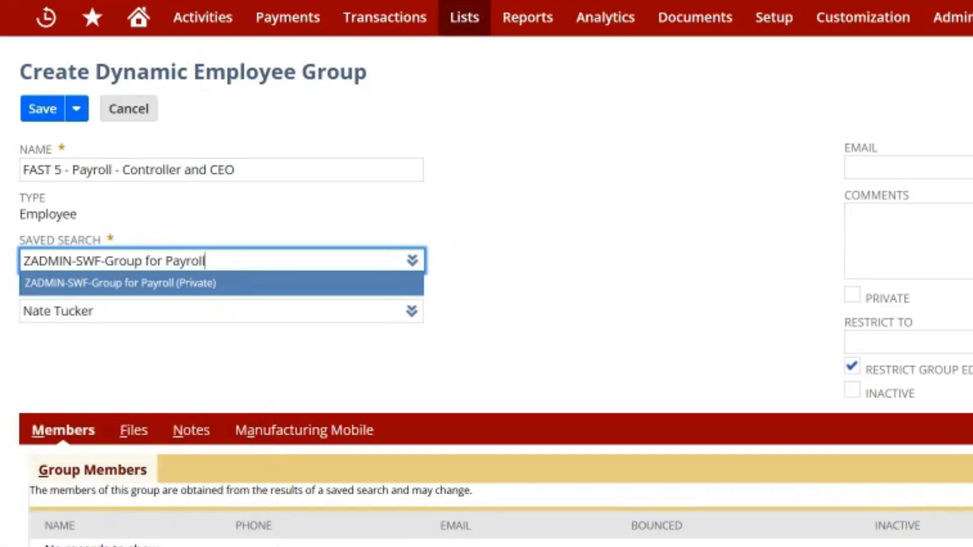
click(205, 283)
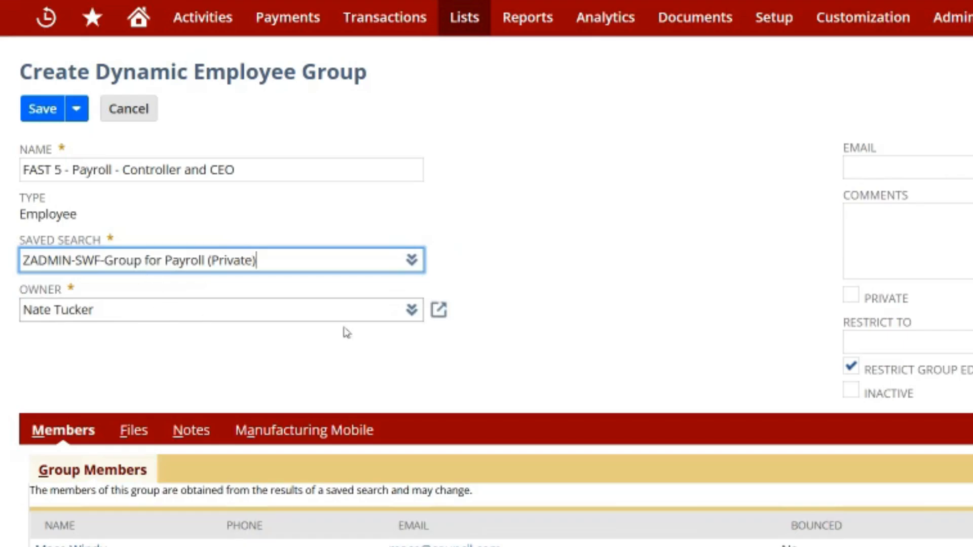
click(800, 271)
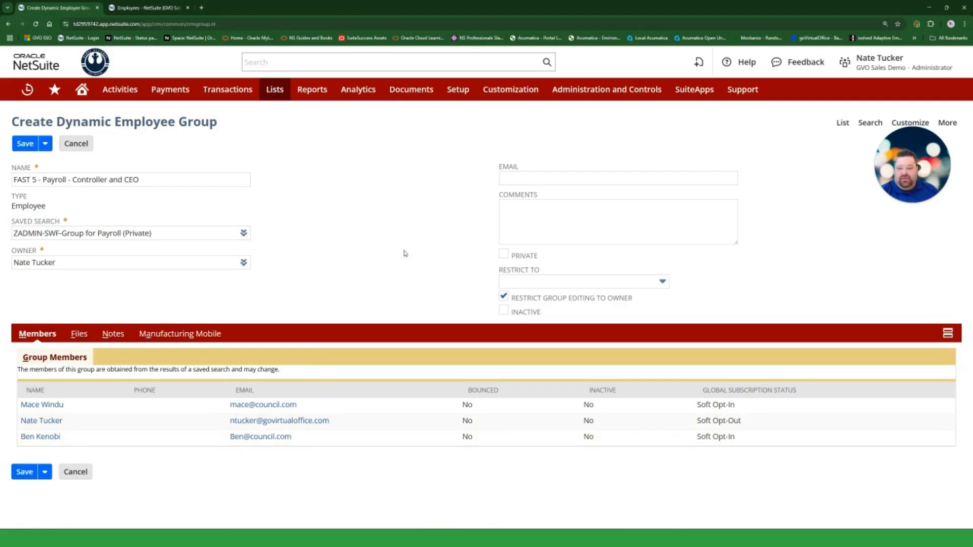
Enter the comment "payroll details, restricted to CEO and controller roles" and refine it with the Clean up text enhancement
click(563, 219)
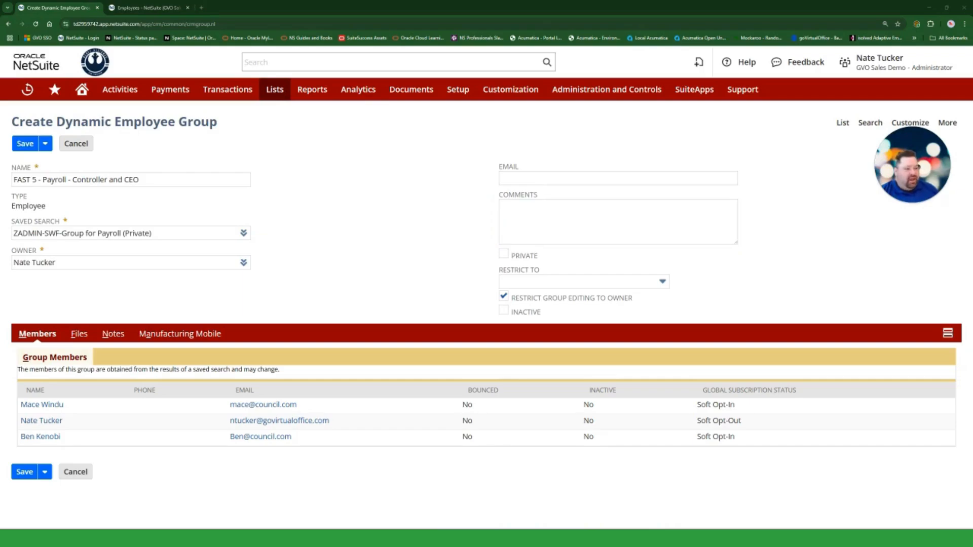
text(payroll details, restricted to CEO and controller roles)
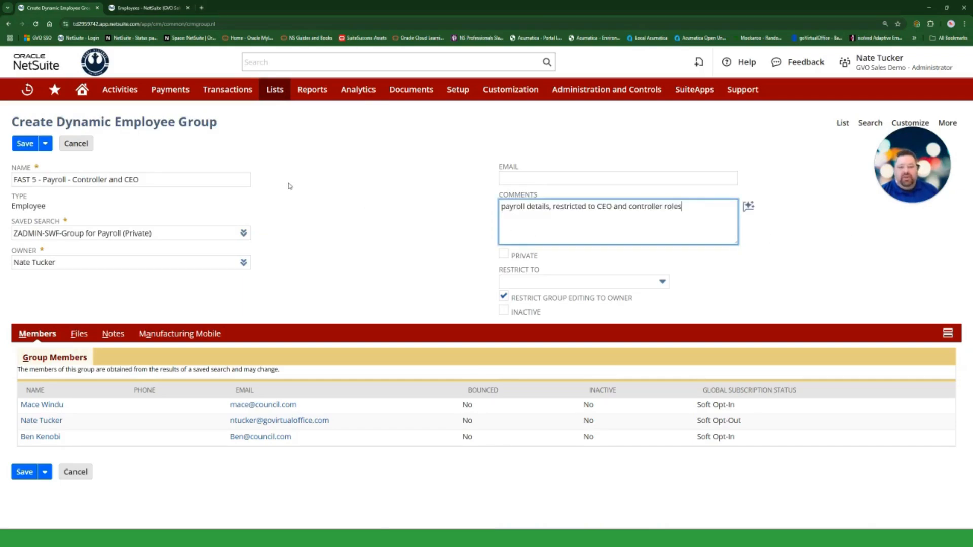
click(750, 208)
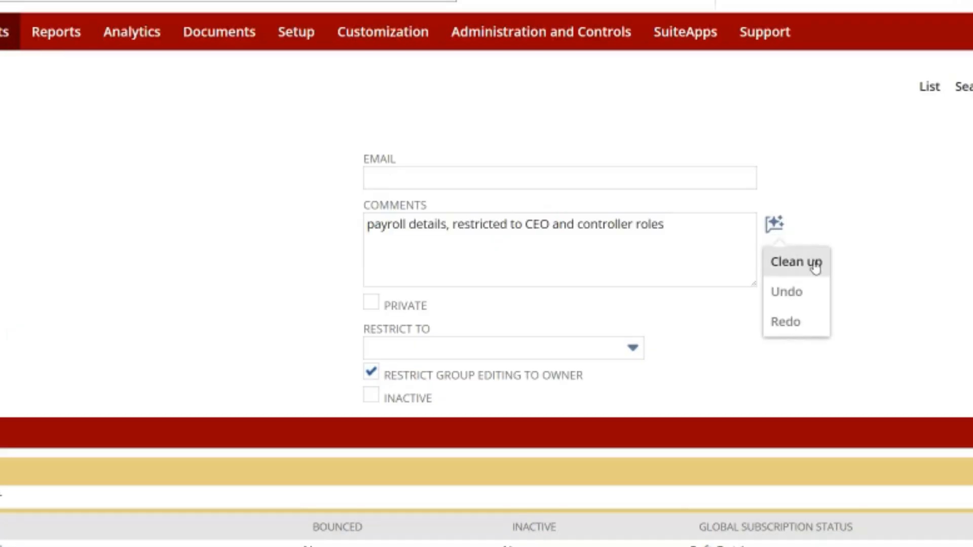
click(795, 262)
mouse_move(421, 248)
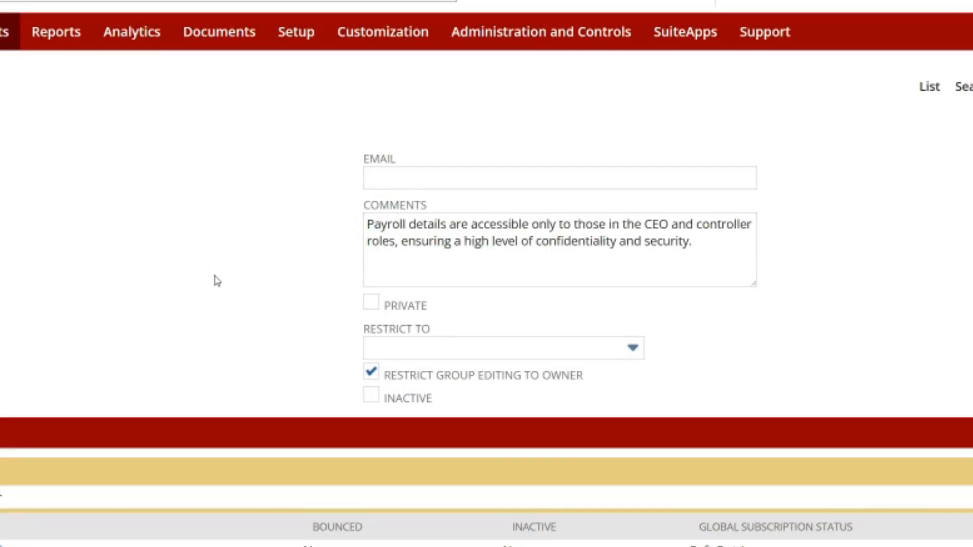
click(402, 185)
click(216, 204)
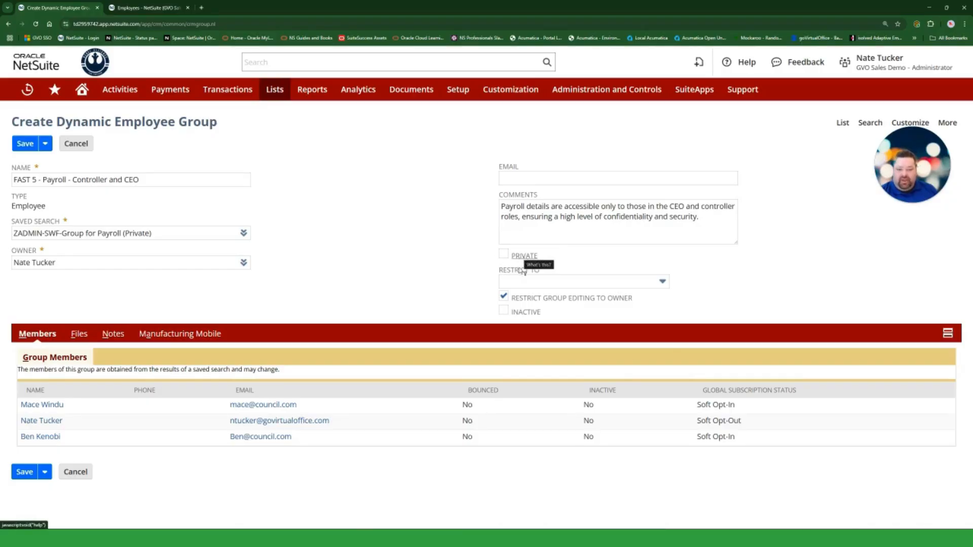
click(531, 281)
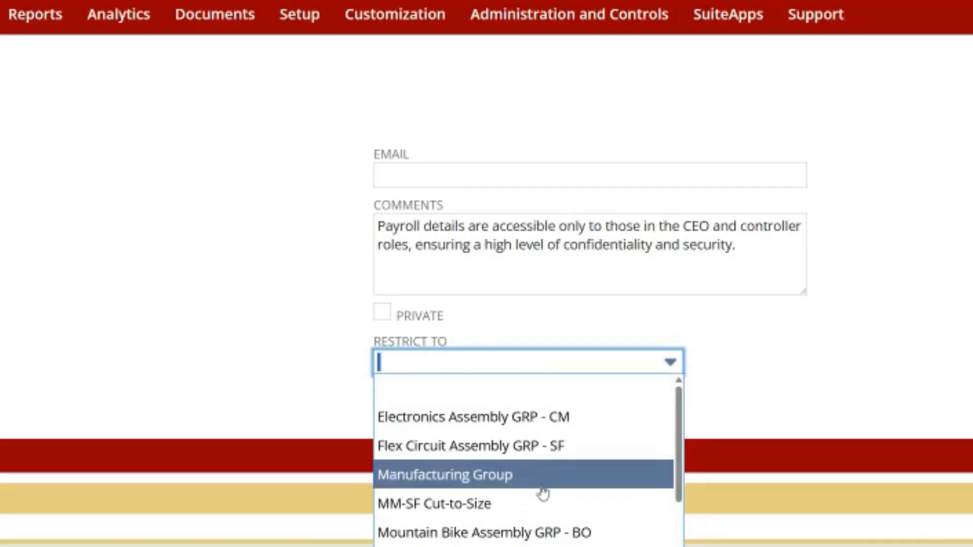
scroll(541, 493, down, 3)
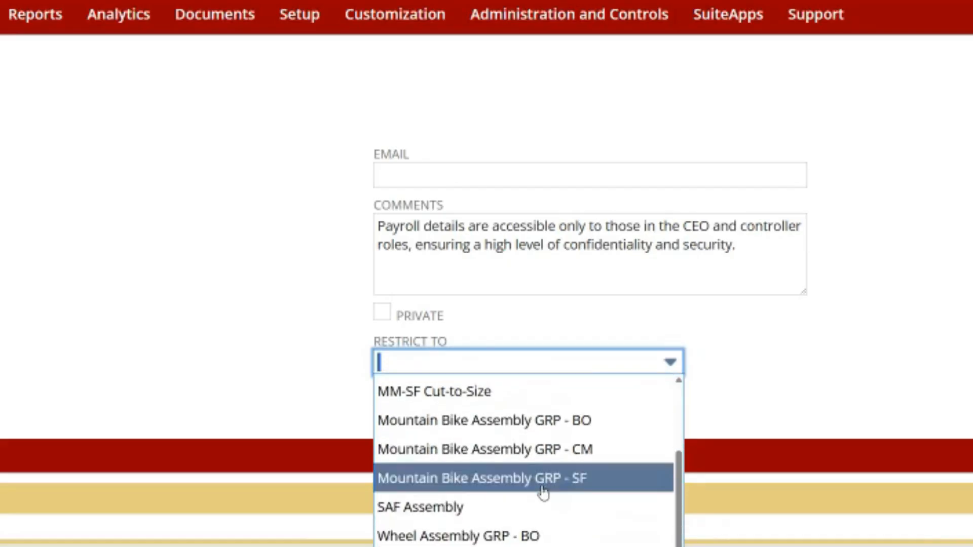
scroll(541, 489, up, 3)
click(223, 315)
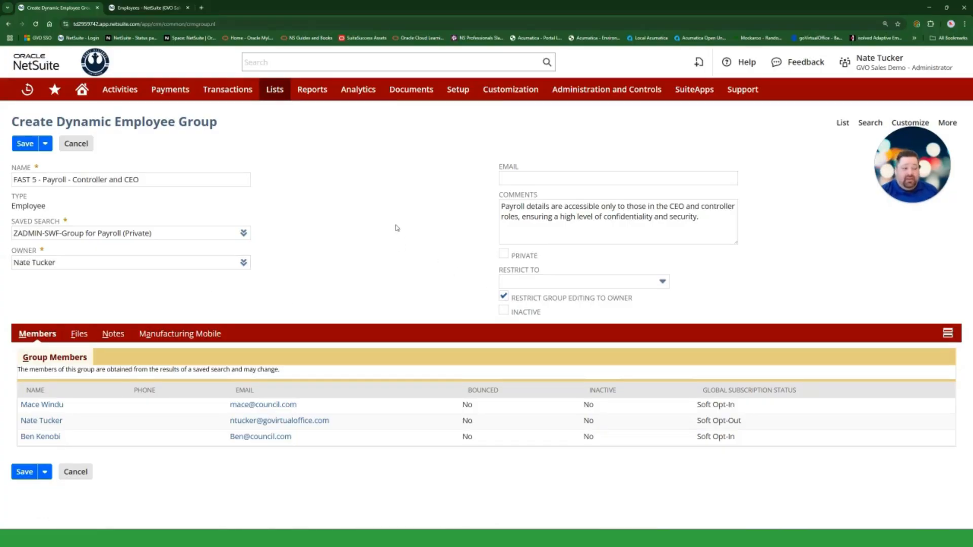
Save the dynamic employee group and check its name and saved search in the list of groups
click(26, 144)
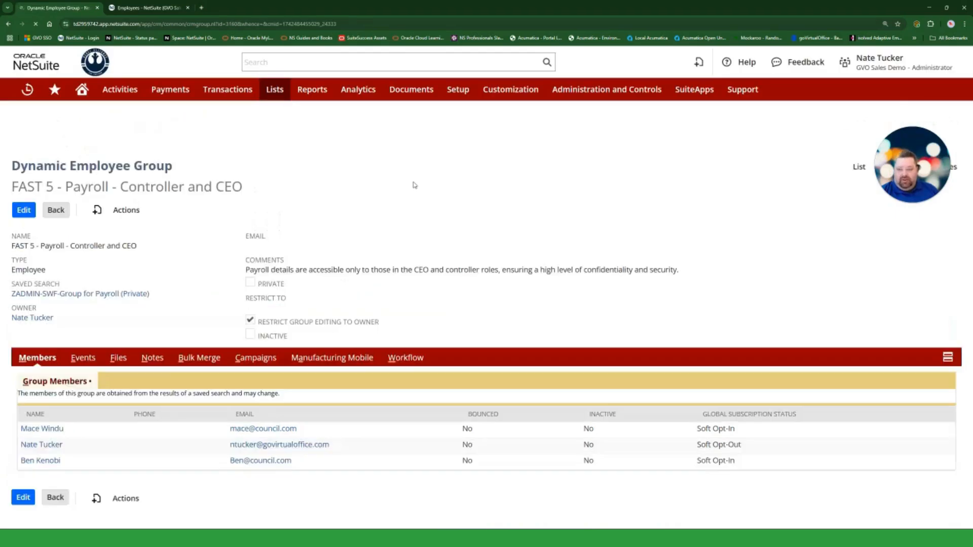
click(859, 168)
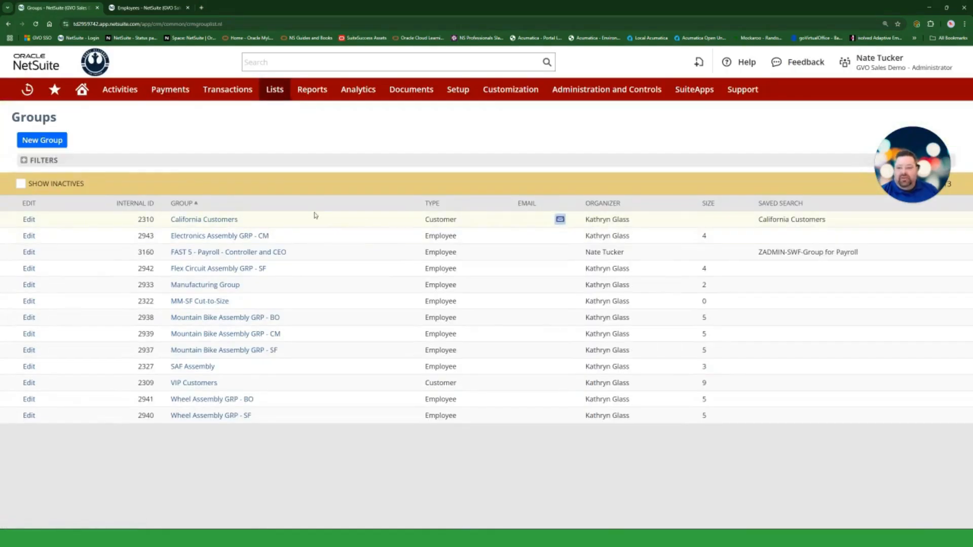
drag(304, 254, 172, 258)
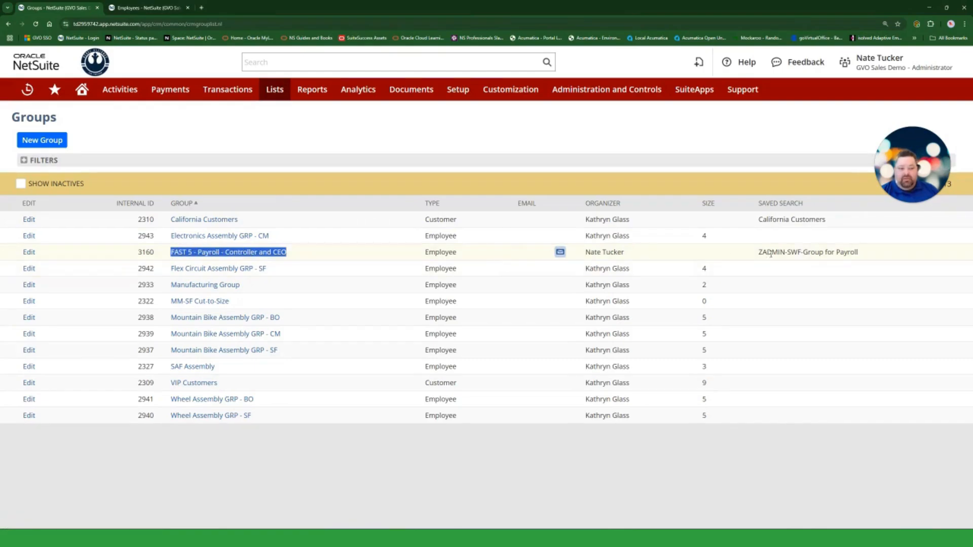
drag(761, 252, 876, 259)
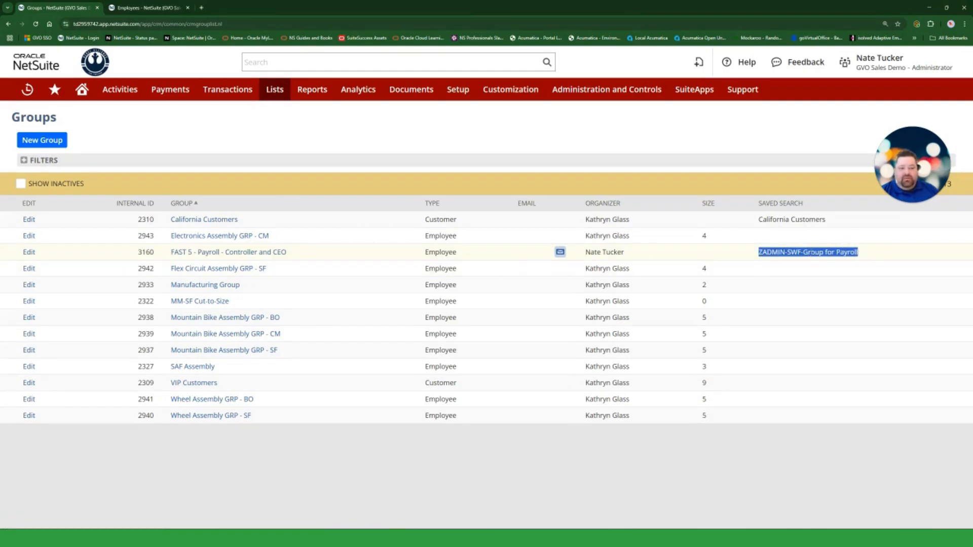